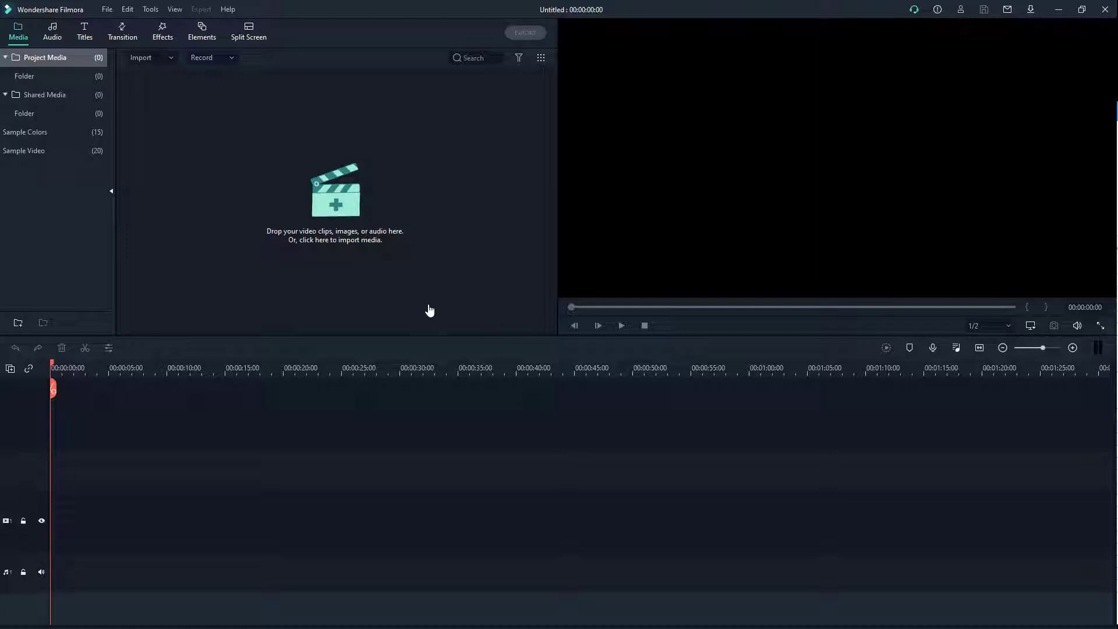
Open the import file browser from the empty Media panel.
{"action": "left_click", "coordinate": [327, 201]}
Import Pexels Videos 1739010.mp4 from TutorTube (K:) > Videos and preview the beach clip.
{"action": "scroll", "coordinate": [157, 250], "scroll_direction": "down", "scroll_amount": 5}
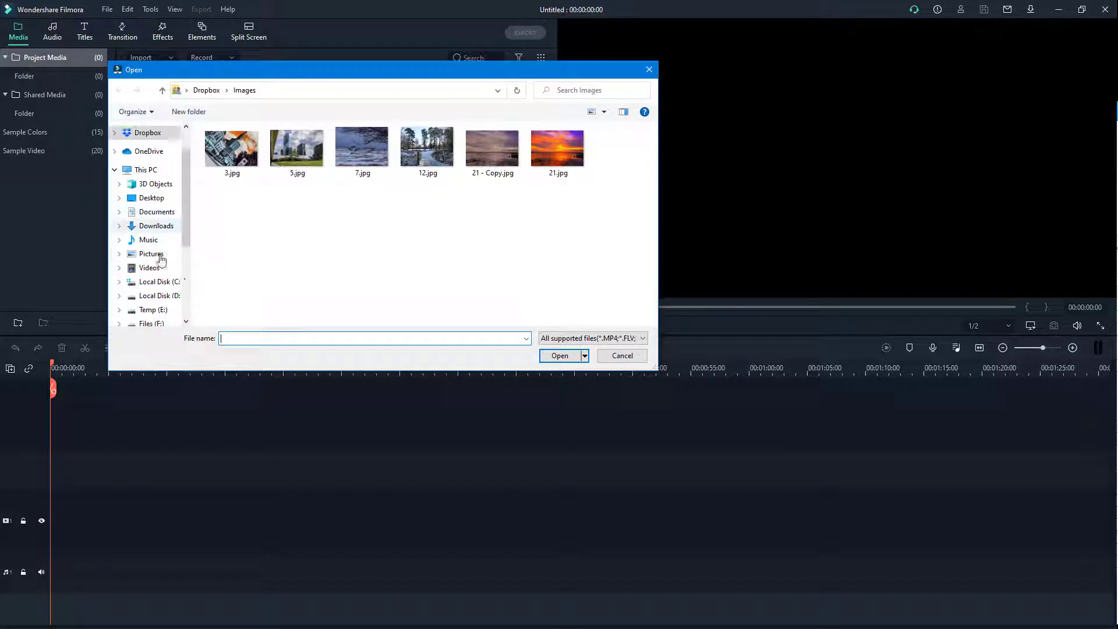
{"action": "left_click", "coordinate": [157, 241]}
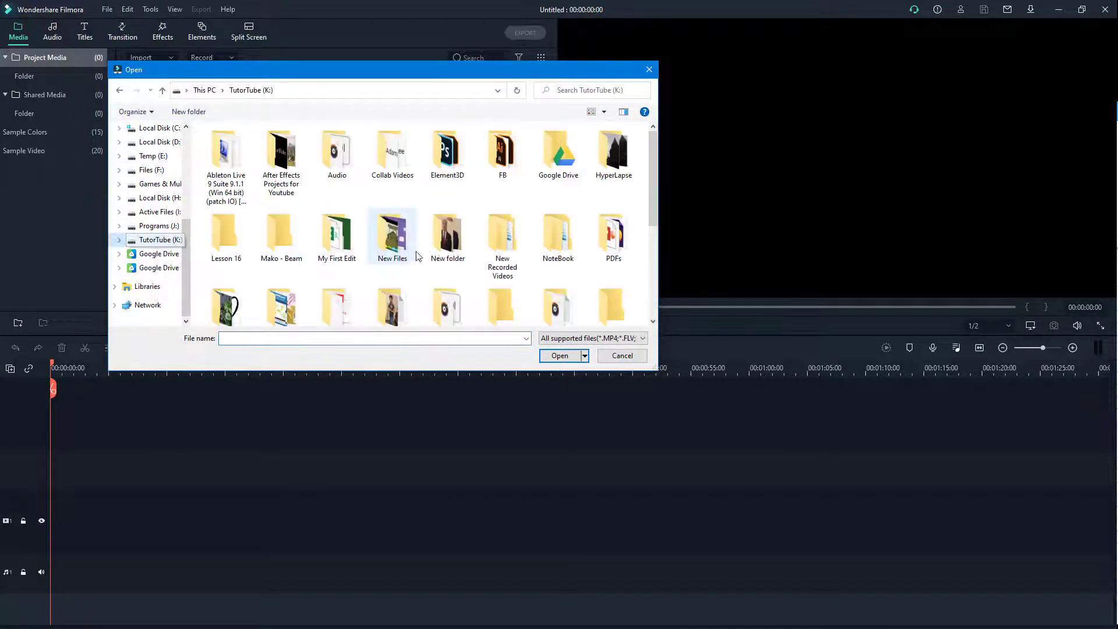
{"action": "scroll", "coordinate": [441, 211], "scroll_direction": "down", "scroll_amount": 6}
{"action": "double_click", "coordinate": [442, 210]}
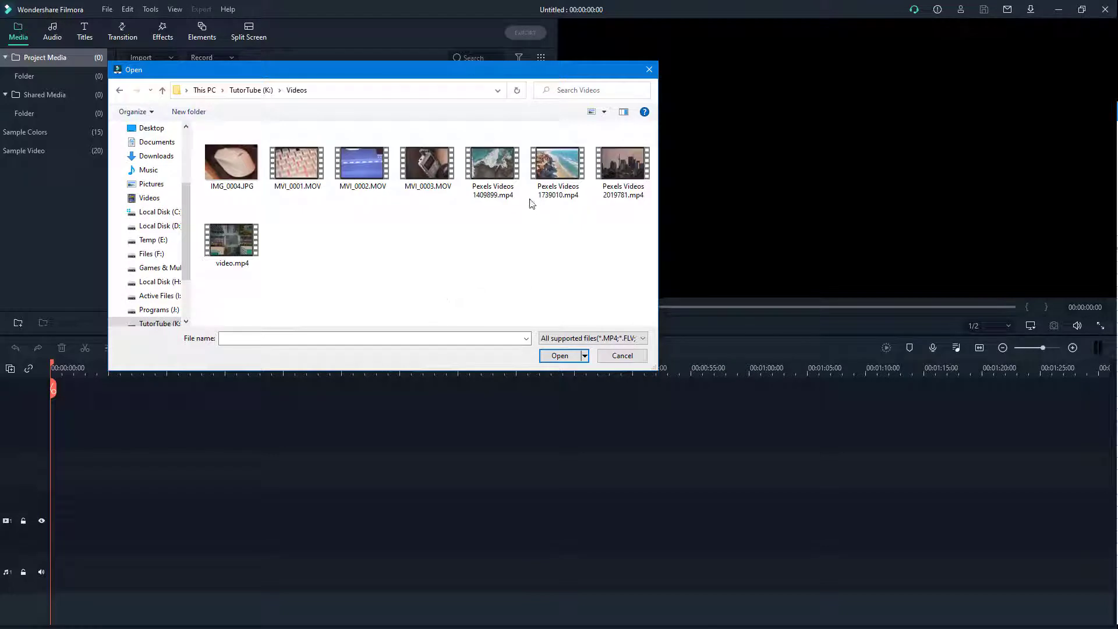
{"action": "left_click", "coordinate": [550, 175]}
{"action": "left_click", "coordinate": [559, 355]}
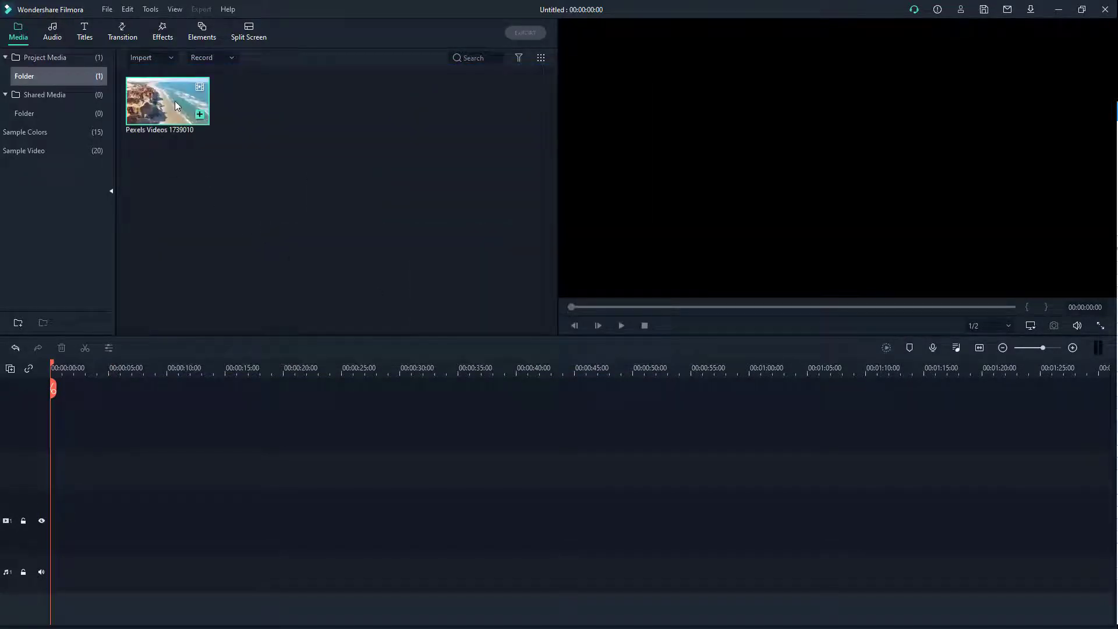
{"action": "double_click", "coordinate": [174, 100]}
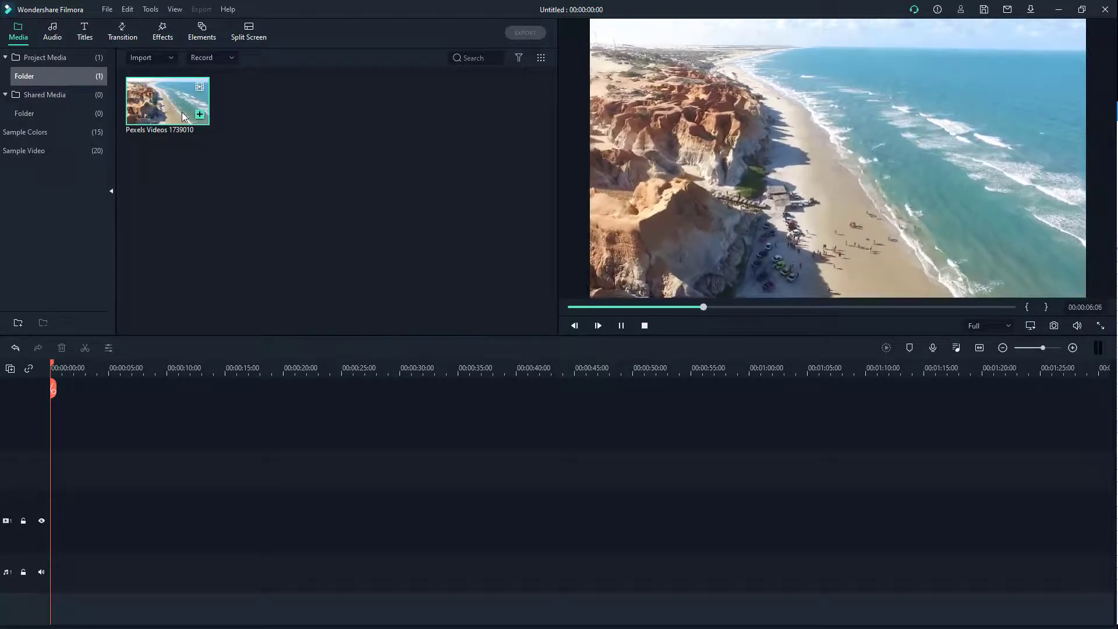
Stop the beach clip preview, resetting it to 00:00:00:00.
{"action": "left_click", "coordinate": [644, 324]}
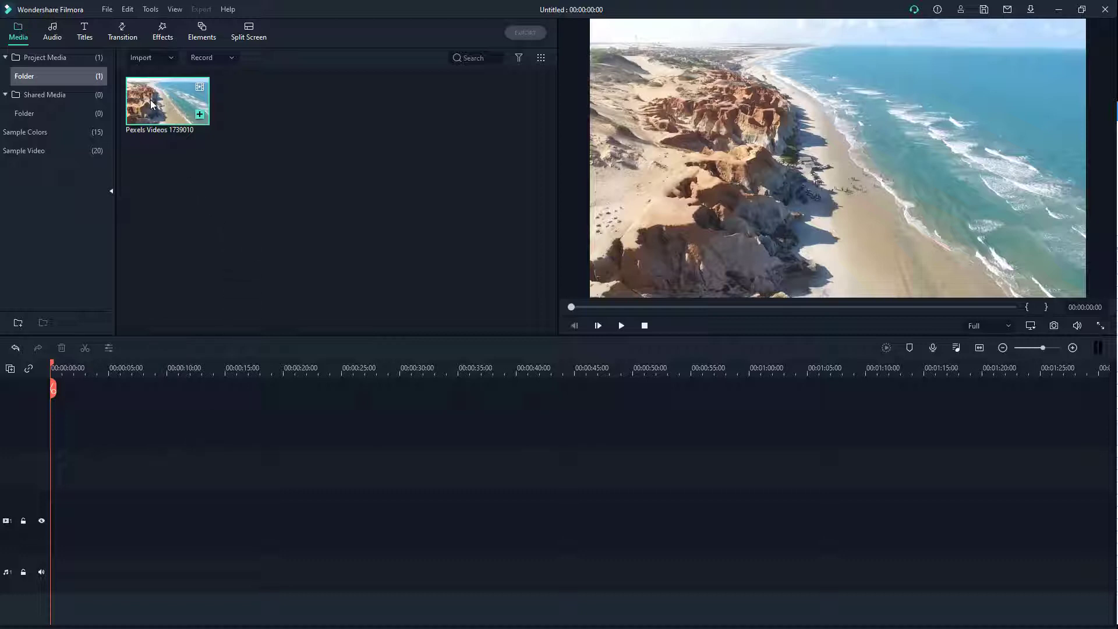
Place the beach clip at 00:00 on video track 1 and match the project to 1920 x 1080 30fps.
{"action": "left_click_drag", "start_coordinate": [151, 105], "coordinate": [42, 524]}
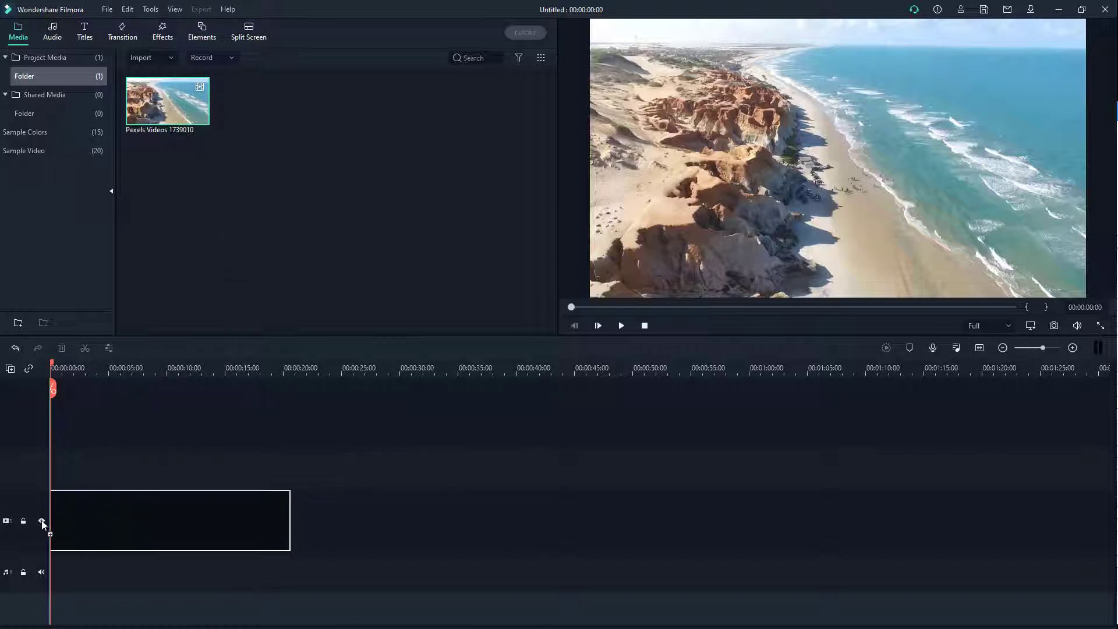
{"action": "left_click_drag", "start_coordinate": [40, 573], "coordinate": [24, 554]}
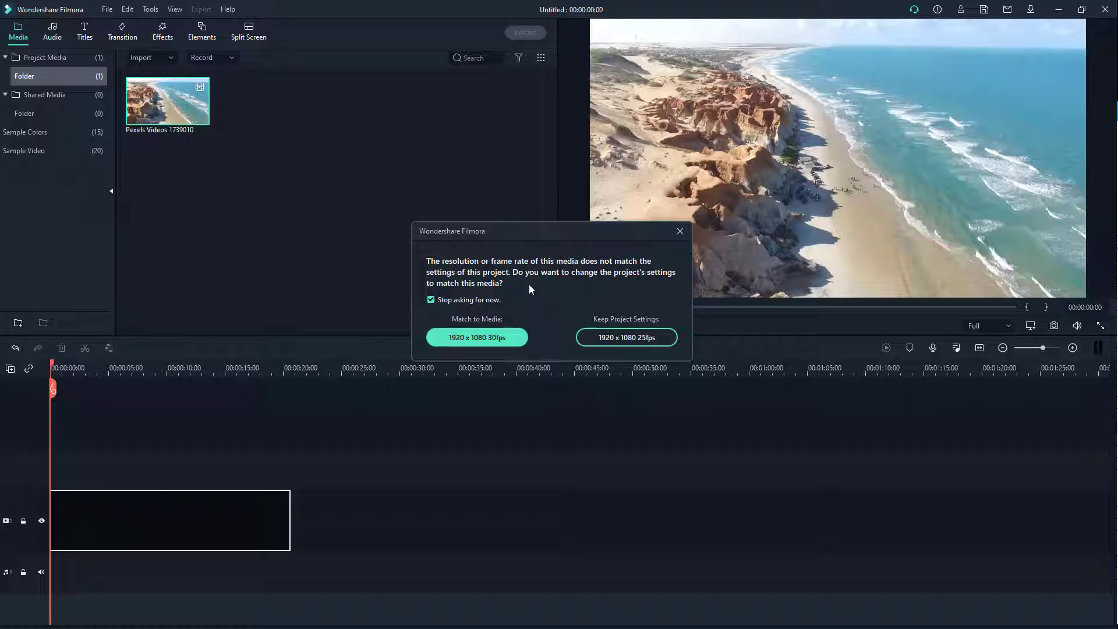
{"action": "left_click", "coordinate": [509, 340]}
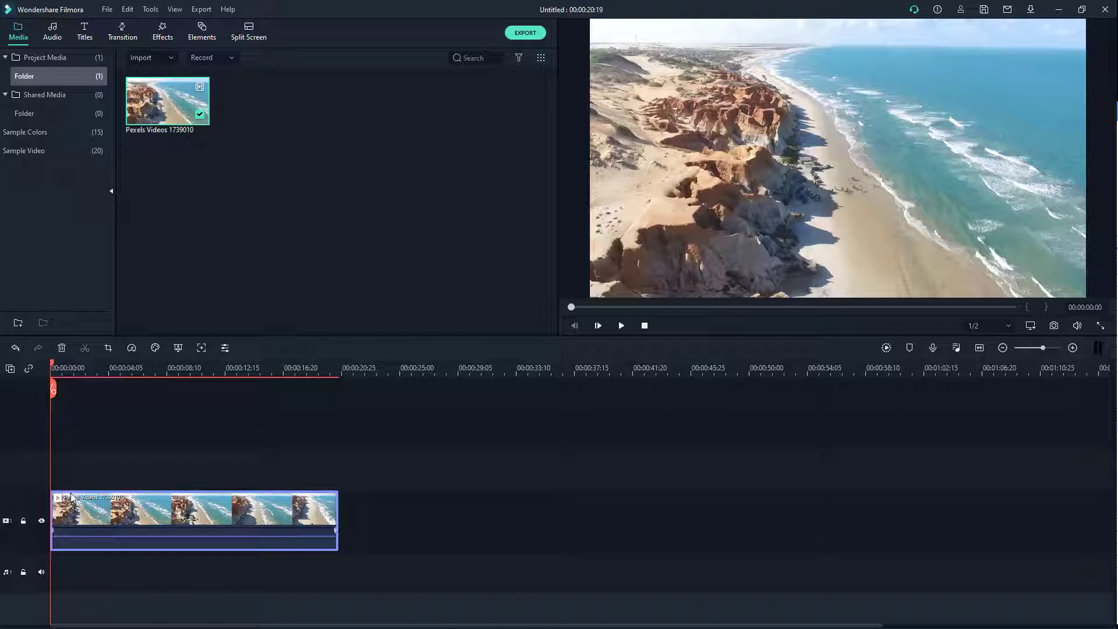
{"action": "left_click", "coordinate": [329, 367]}
{"action": "left_click_drag", "start_coordinate": [333, 389], "coordinate": [338, 390]}
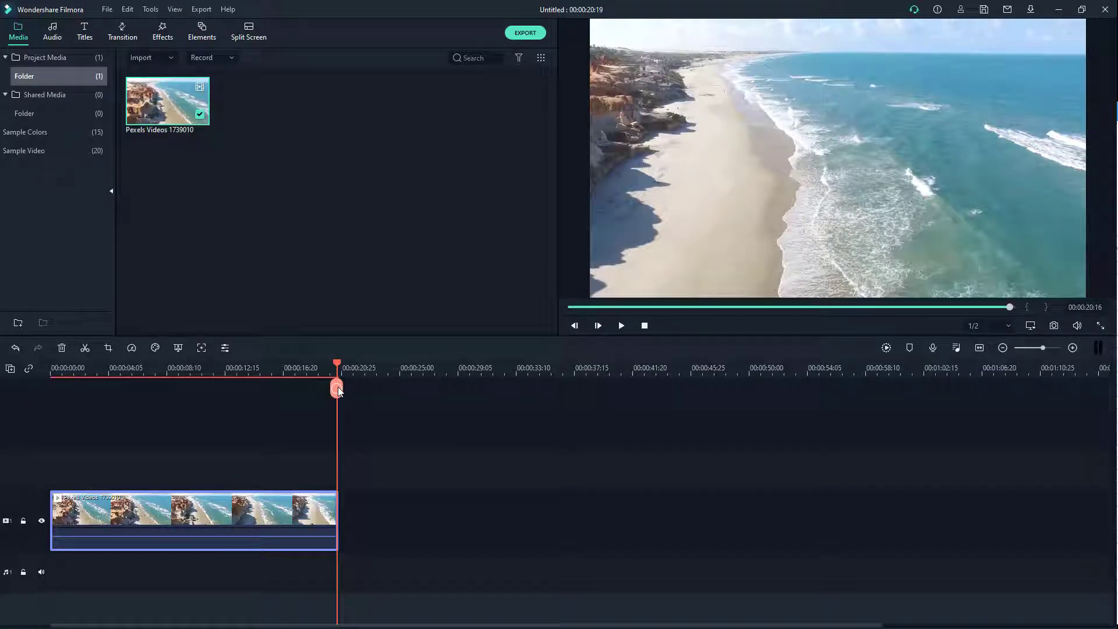
{"action": "left_click_drag", "start_coordinate": [338, 390], "coordinate": [38, 393]}
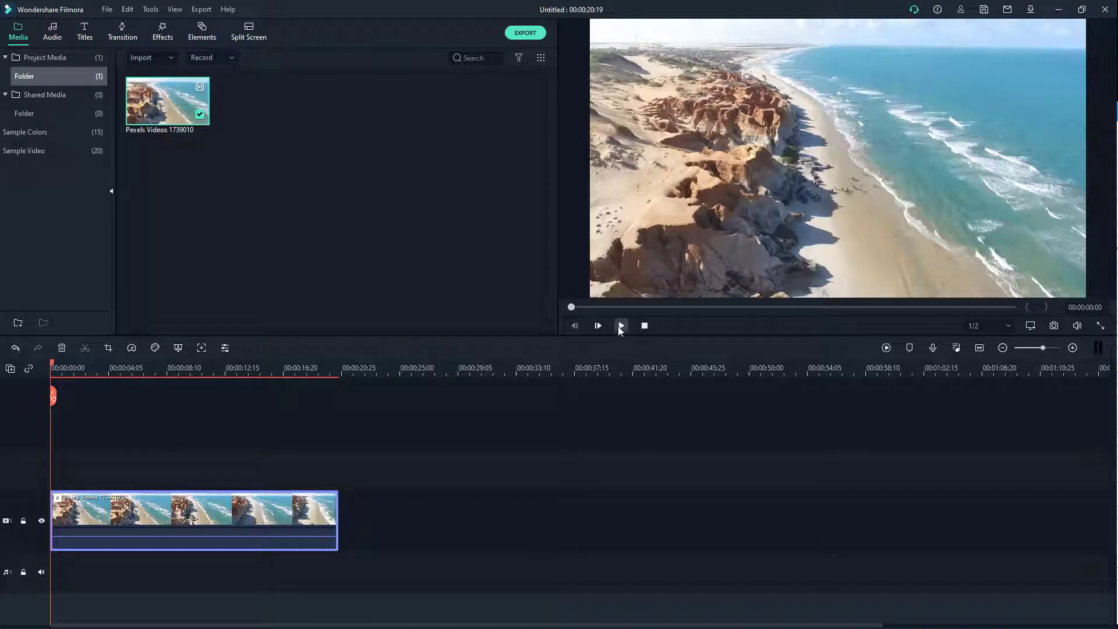
Play the beach clip, nudge the playhead with arrow keys, and stop at 00:00:05:11.
{"action": "left_click", "coordinate": [619, 327]}
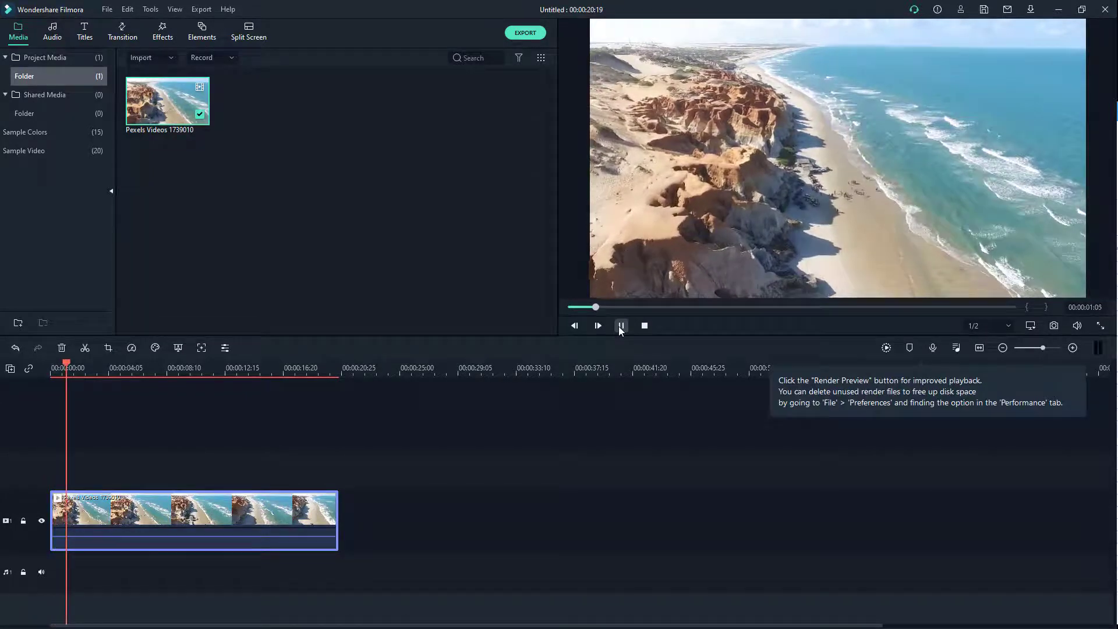
{"action": "left_click", "coordinate": [620, 326]}
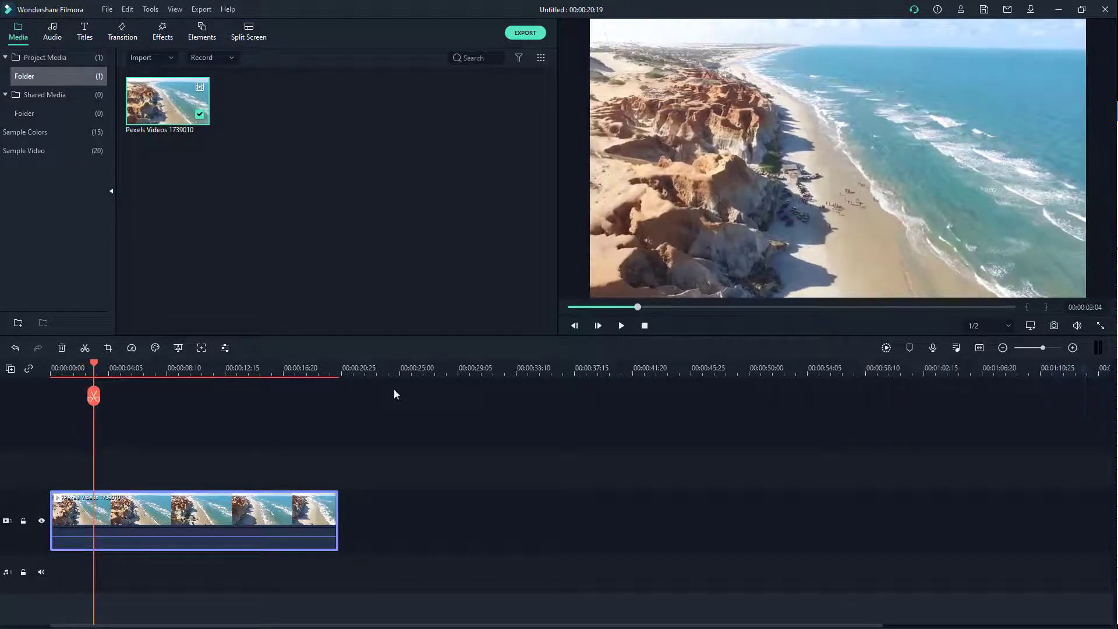
{"action": "key", "text": "Right"}
{"action": "key", "text": "Right"}
{"action": "key", "text": "Right"}
{"action": "key", "text": "Right"}
{"action": "key", "text": "Right"}
{"action": "key", "text": "Right"}
{"action": "key", "text": "Right"}
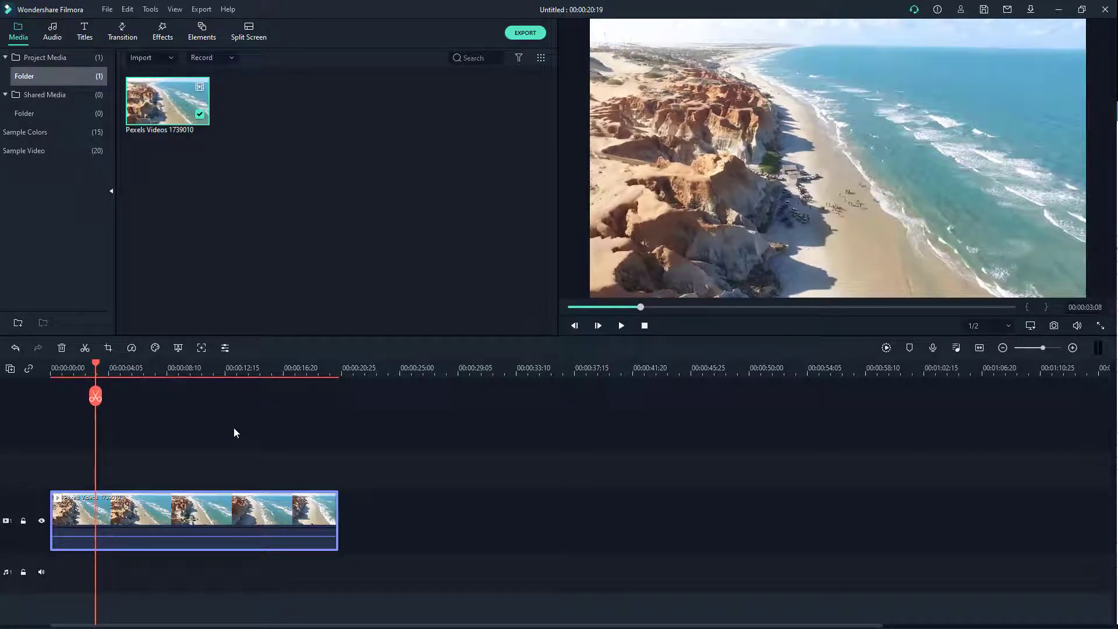
{"action": "key", "text": "Right"}
{"action": "key", "text": "Right"}
{"action": "key", "text": "Right"}
{"action": "key", "text": "Right"}
{"action": "key", "text": "Right"}
{"action": "key", "text": "Right"}
{"action": "key", "text": "Right"}
{"action": "key", "text": "Right"}
{"action": "key", "text": "Right"}
{"action": "key", "text": "Right"}
{"action": "key", "text": "Right"}
{"action": "key", "text": "Right"}
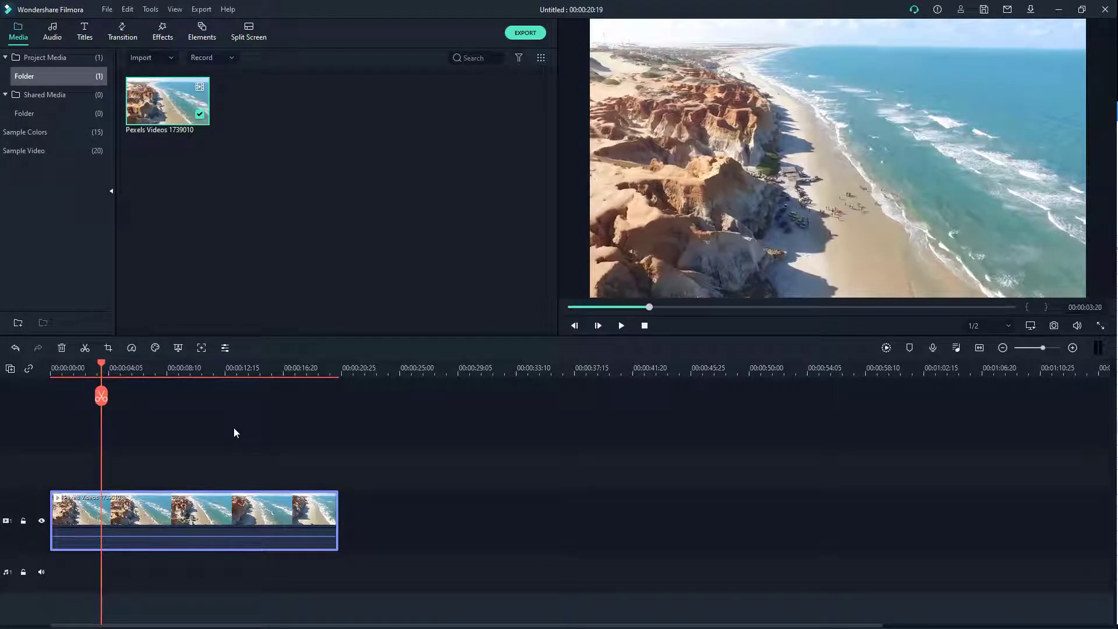
{"action": "key", "text": "Left"}
{"action": "key", "text": "Left"}
{"action": "key", "text": "Left"}
{"action": "key", "text": "Left"}
{"action": "key", "text": "Left"}
{"action": "key", "text": "Left"}
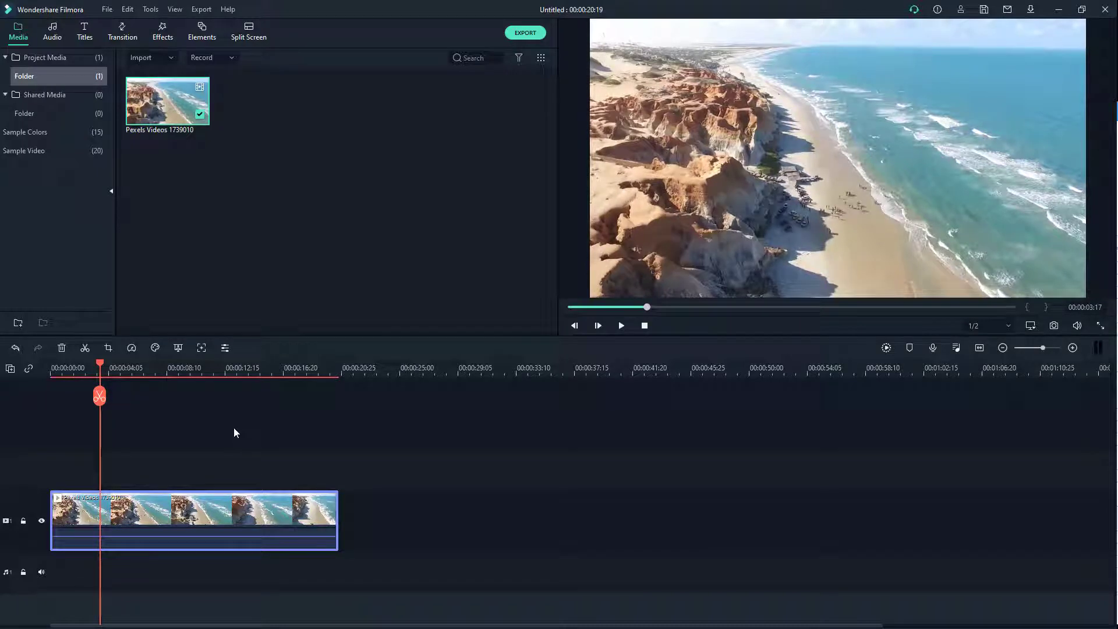
{"action": "key", "text": "space"}
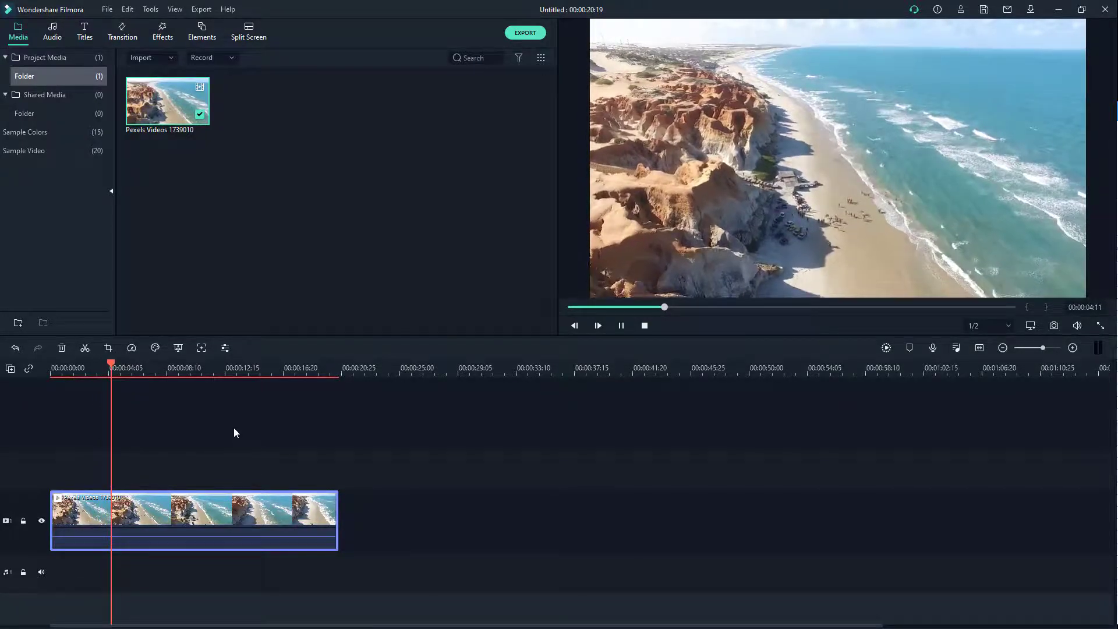
{"action": "key", "text": "space"}
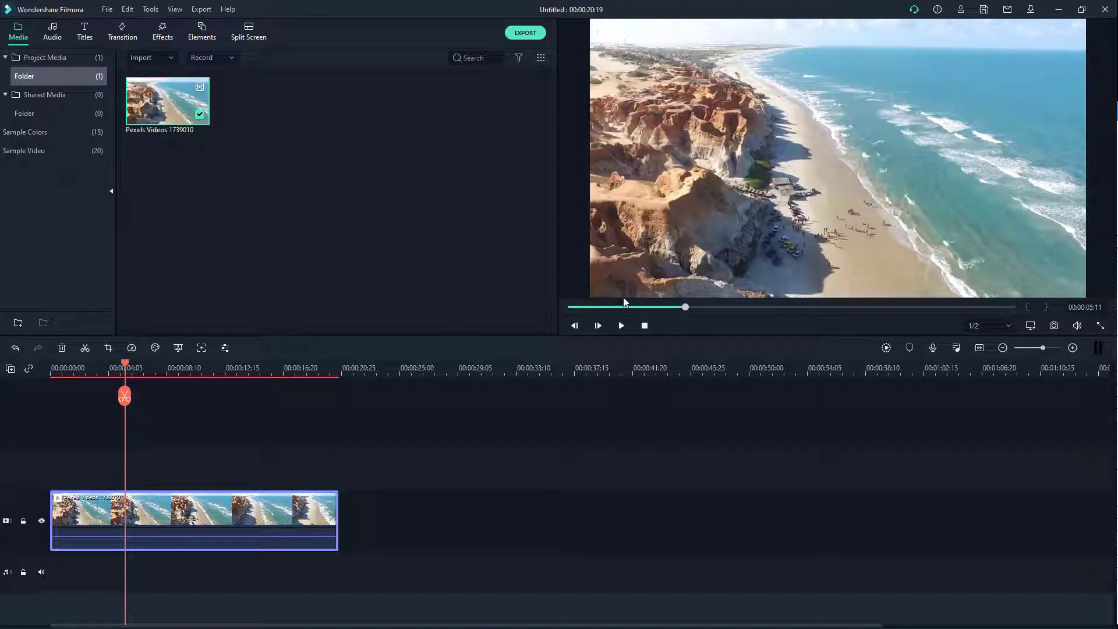
Step the beach clip forward and back frame by frame with the preview buttons.
{"action": "left_click", "coordinate": [598, 325]}
{"action": "left_click", "coordinate": [598, 326]}
{"action": "left_click", "coordinate": [598, 326]}
{"action": "left_click", "coordinate": [598, 325]}
{"action": "left_click", "coordinate": [597, 326]}
{"action": "left_click", "coordinate": [598, 325]}
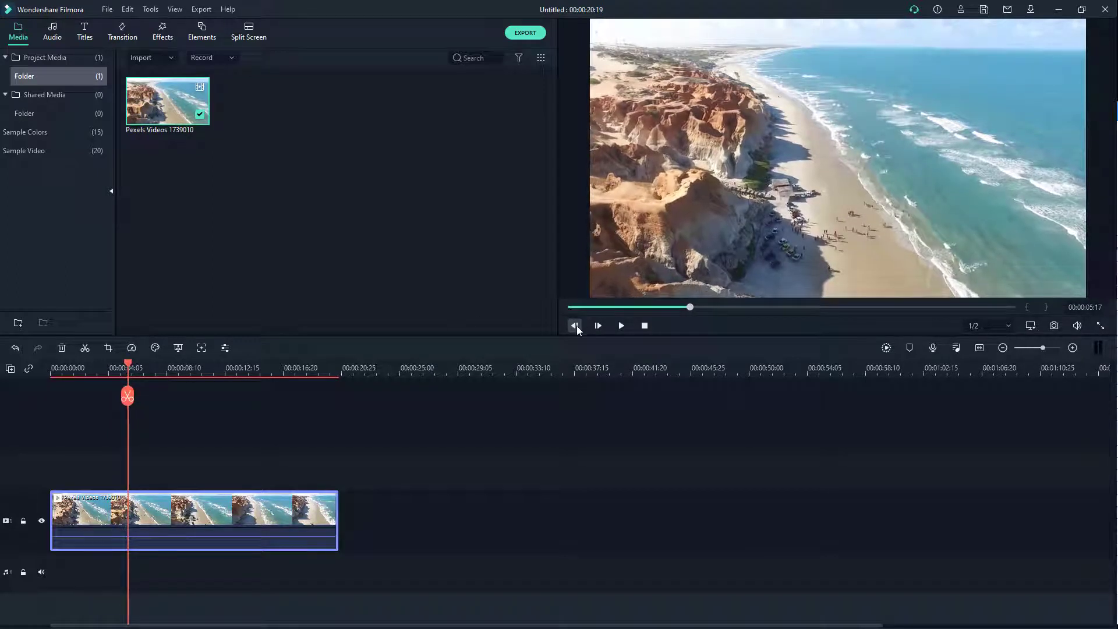
{"action": "left_click", "coordinate": [575, 325]}
{"action": "left_click", "coordinate": [574, 326]}
{"action": "left_click", "coordinate": [575, 326]}
{"action": "left_click", "coordinate": [575, 325]}
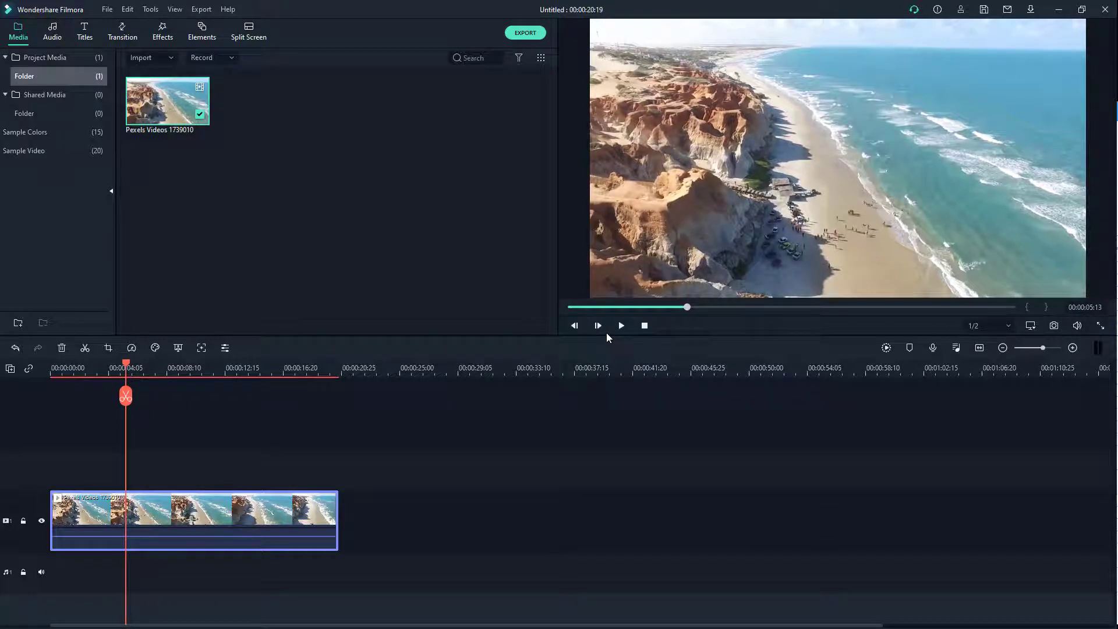
{"action": "left_click", "coordinate": [603, 330]}
{"action": "left_click", "coordinate": [602, 329]}
{"action": "left_click", "coordinate": [602, 330]}
{"action": "left_click", "coordinate": [603, 329]}
{"action": "left_click", "coordinate": [602, 330]}
{"action": "left_click", "coordinate": [603, 330]}
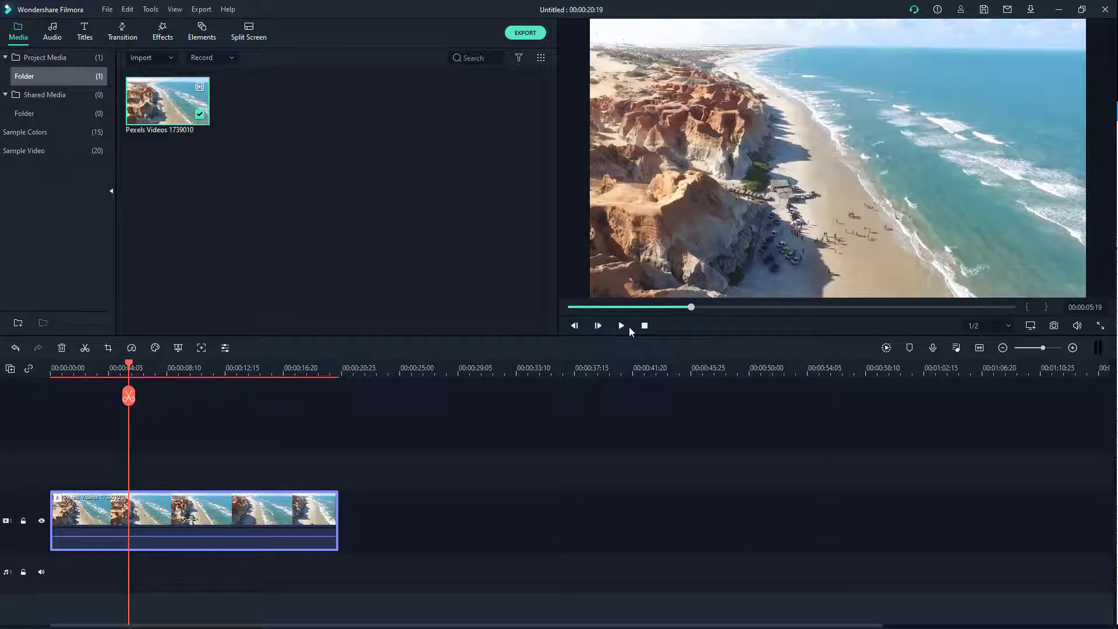
Play, stop back at the start, check the preview volume, and deselect the clip.
{"action": "left_click", "coordinate": [623, 326]}
{"action": "left_click", "coordinate": [645, 325]}
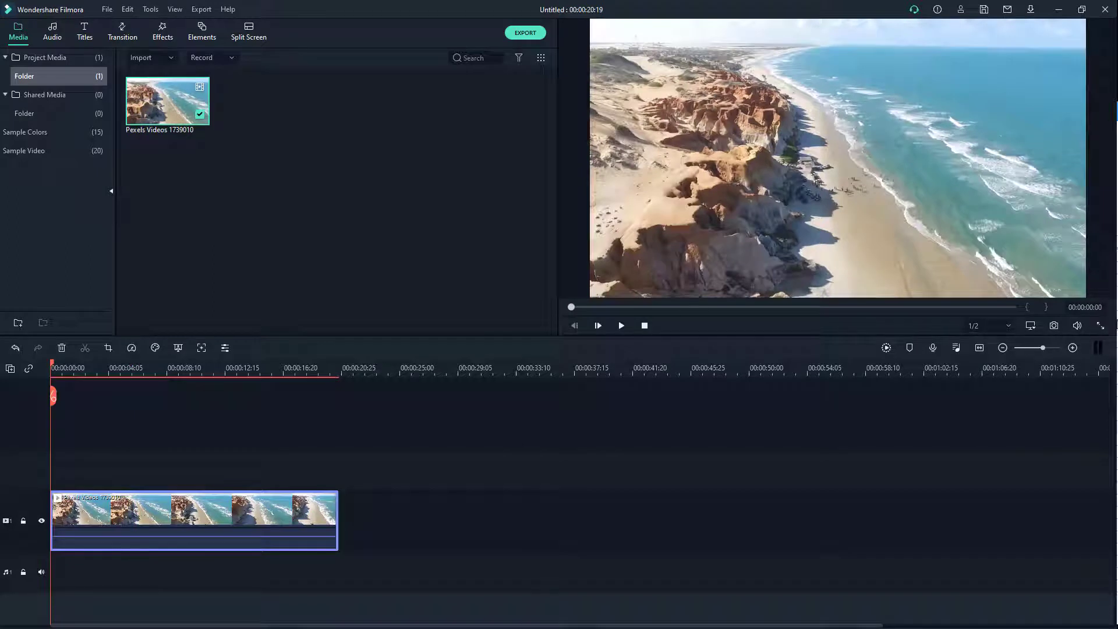
{"action": "left_click", "coordinate": [1079, 326]}
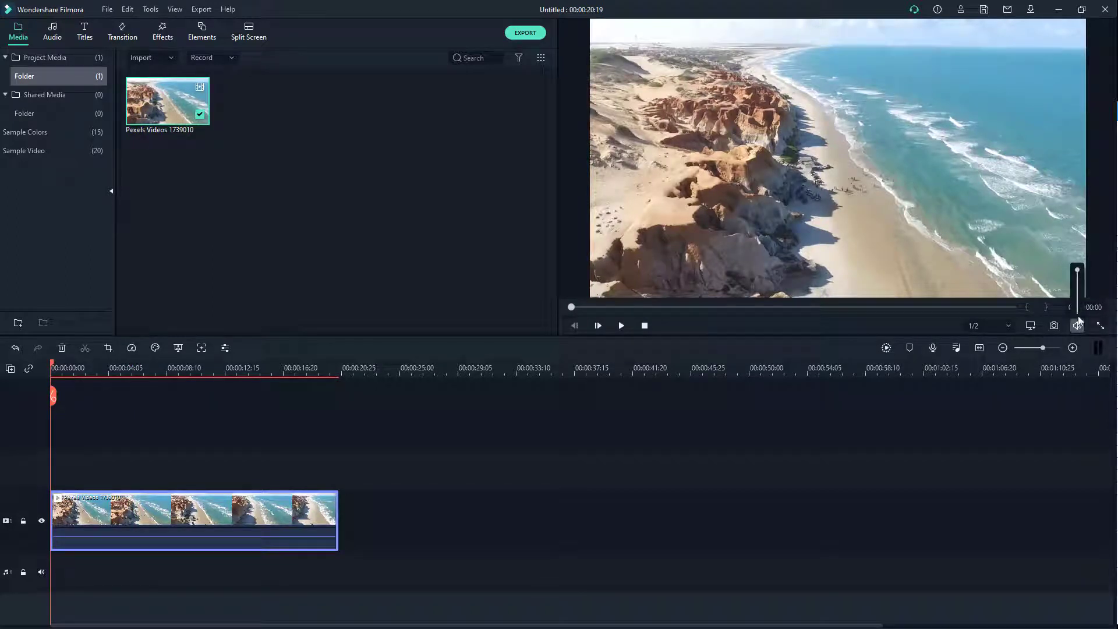
{"action": "left_click", "coordinate": [456, 522]}
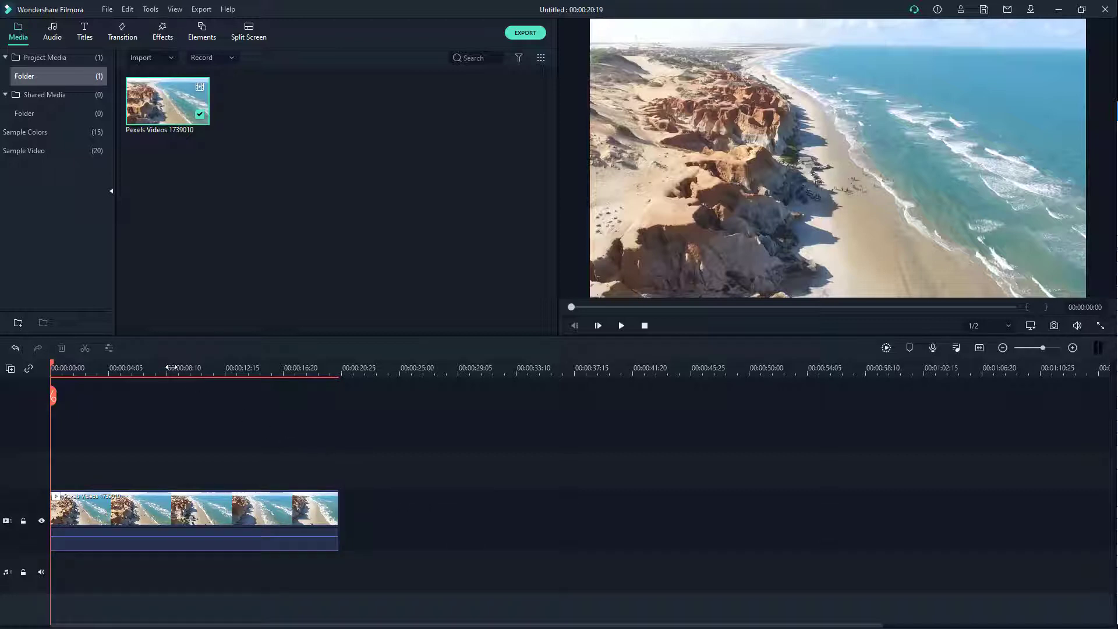
{"action": "scroll", "coordinate": [187, 377], "scroll_direction": "up", "scroll_amount": 1}
{"action": "left_click", "coordinate": [185, 375]}
{"action": "left_click", "coordinate": [414, 371]}
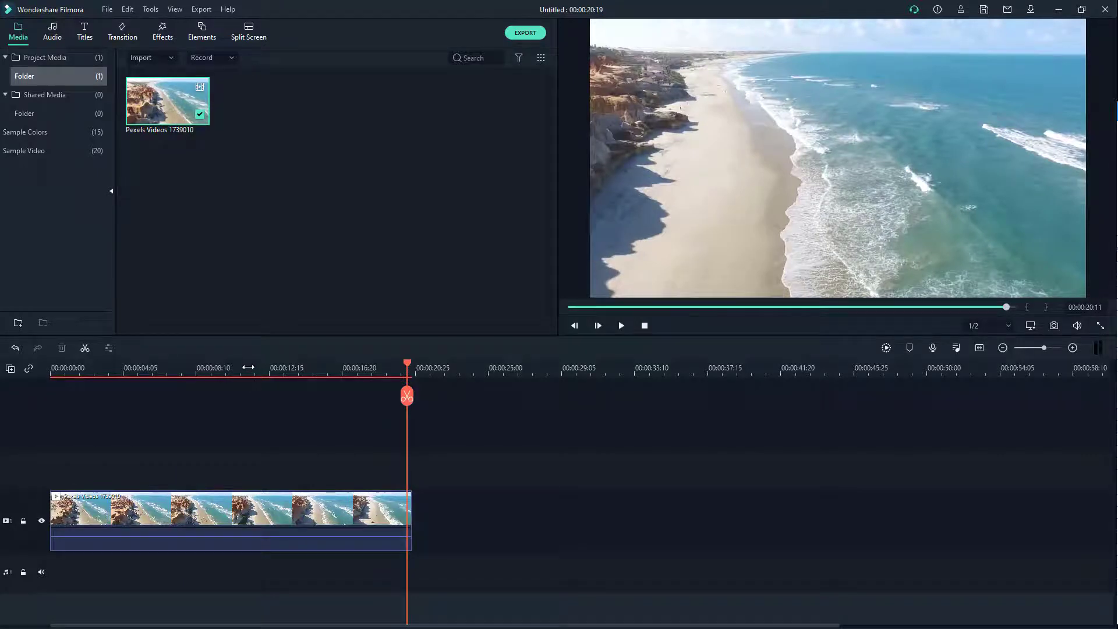
{"action": "mouse_move", "coordinate": [254, 367]}
{"action": "left_mouse_down"}
{"action": "mouse_move", "coordinate": [232, 367]}
{"action": "mouse_move", "coordinate": [477, 376]}
{"action": "mouse_move", "coordinate": [2, 390]}
{"action": "mouse_move", "coordinate": [549, 394]}
{"action": "mouse_move", "coordinate": [250, 400]}
{"action": "mouse_move", "coordinate": [407, 404]}
{"action": "left_mouse_up"}
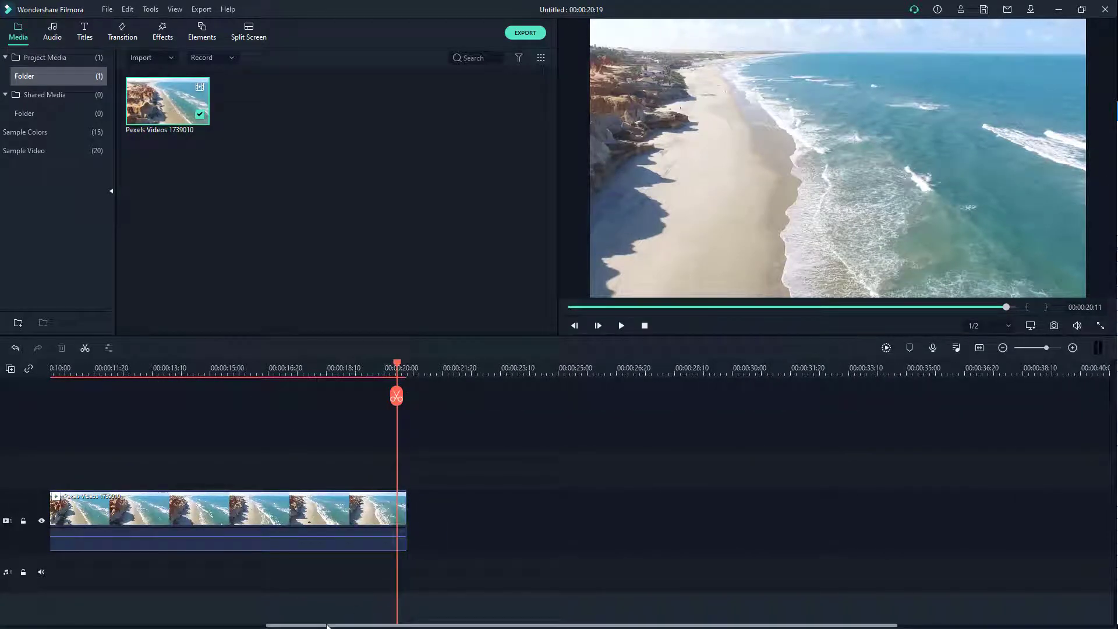
{"action": "left_click_drag", "start_coordinate": [327, 626], "coordinate": [99, 626]}
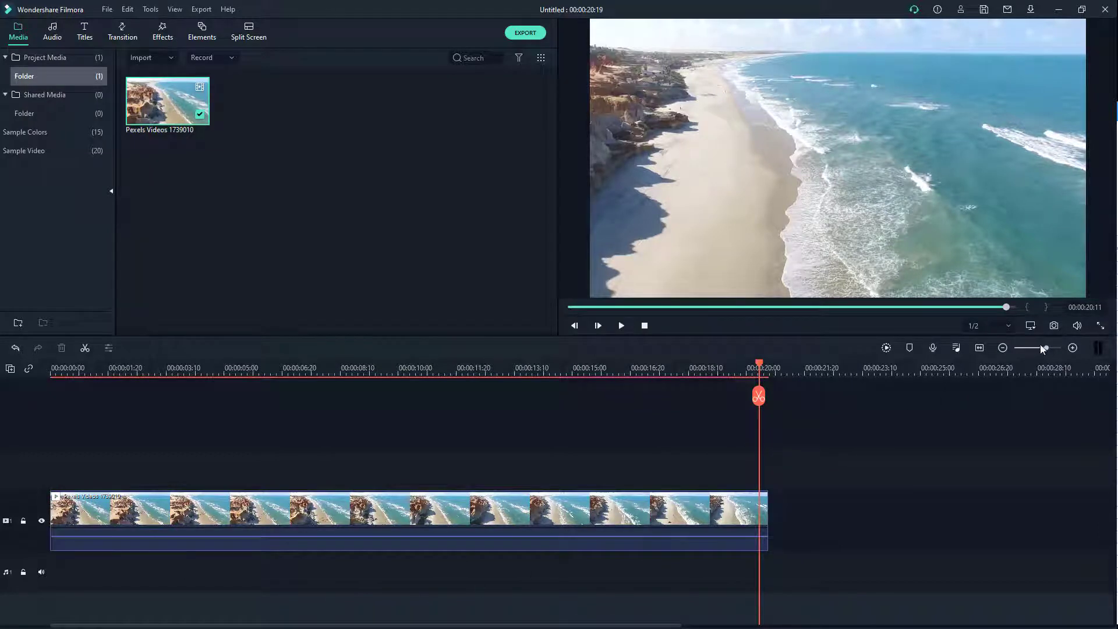
{"action": "left_click_drag", "start_coordinate": [1042, 349], "coordinate": [1037, 351]}
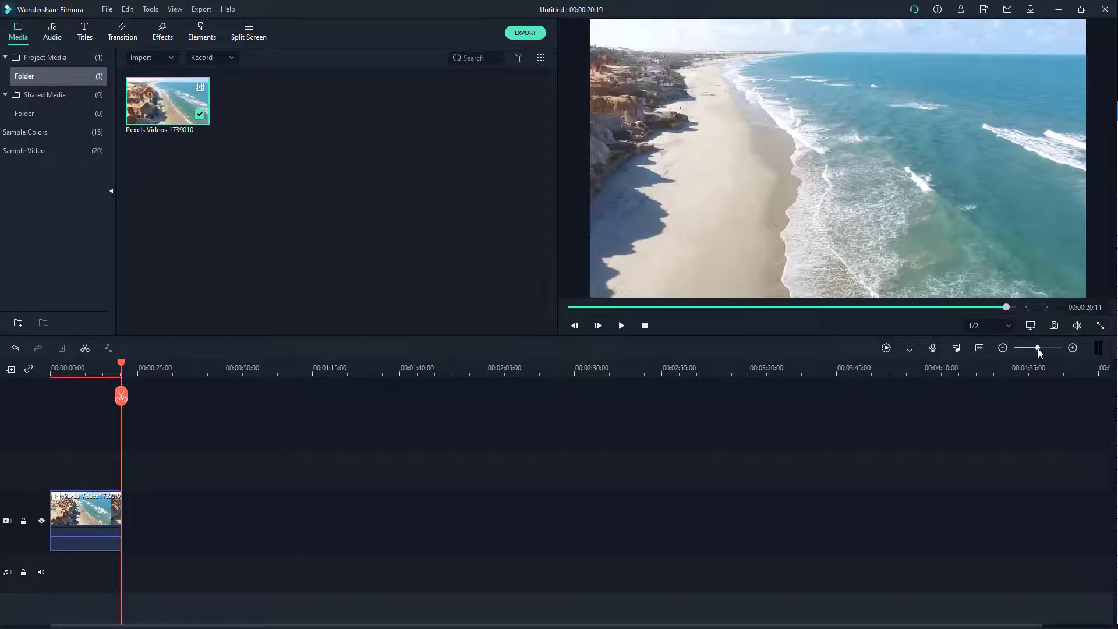
{"action": "left_click_drag", "start_coordinate": [1038, 349], "coordinate": [1044, 348]}
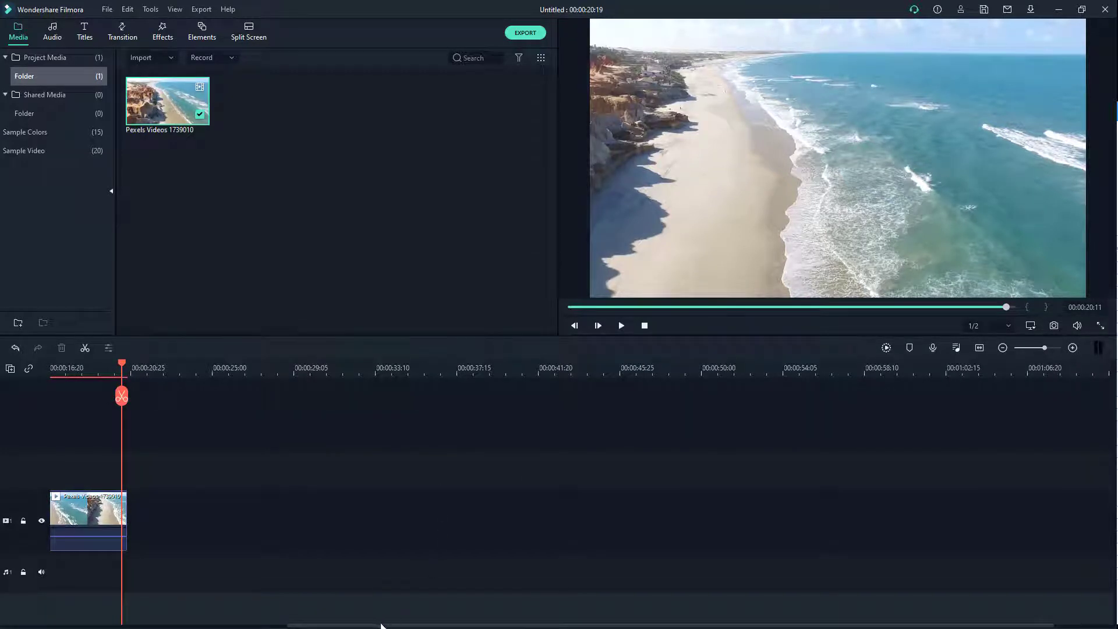
{"action": "left_click_drag", "start_coordinate": [381, 626], "coordinate": [69, 626]}
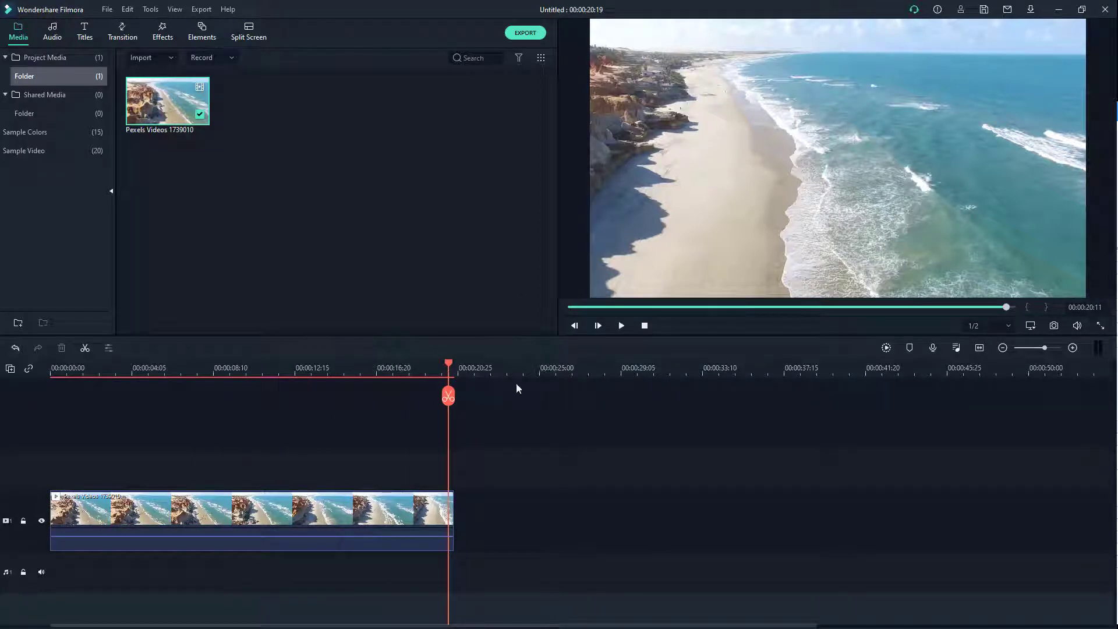
{"action": "left_click_drag", "start_coordinate": [1044, 347], "coordinate": [1053, 349]}
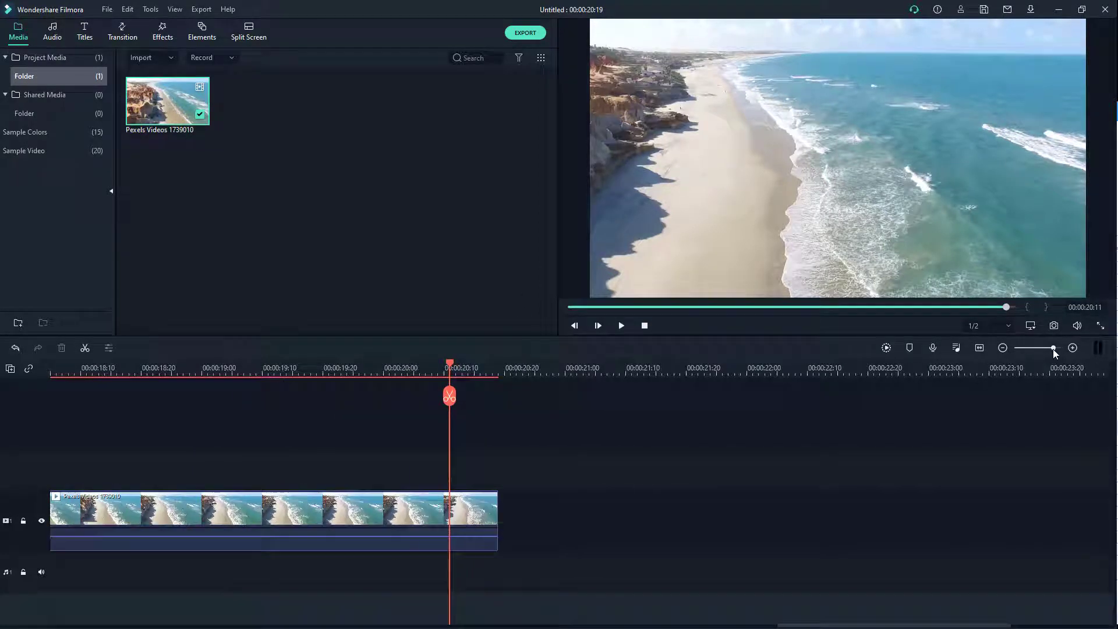
{"action": "left_click_drag", "start_coordinate": [822, 626], "coordinate": [792, 625]}
{"action": "left_click_drag", "start_coordinate": [801, 582], "coordinate": [103, 582]}
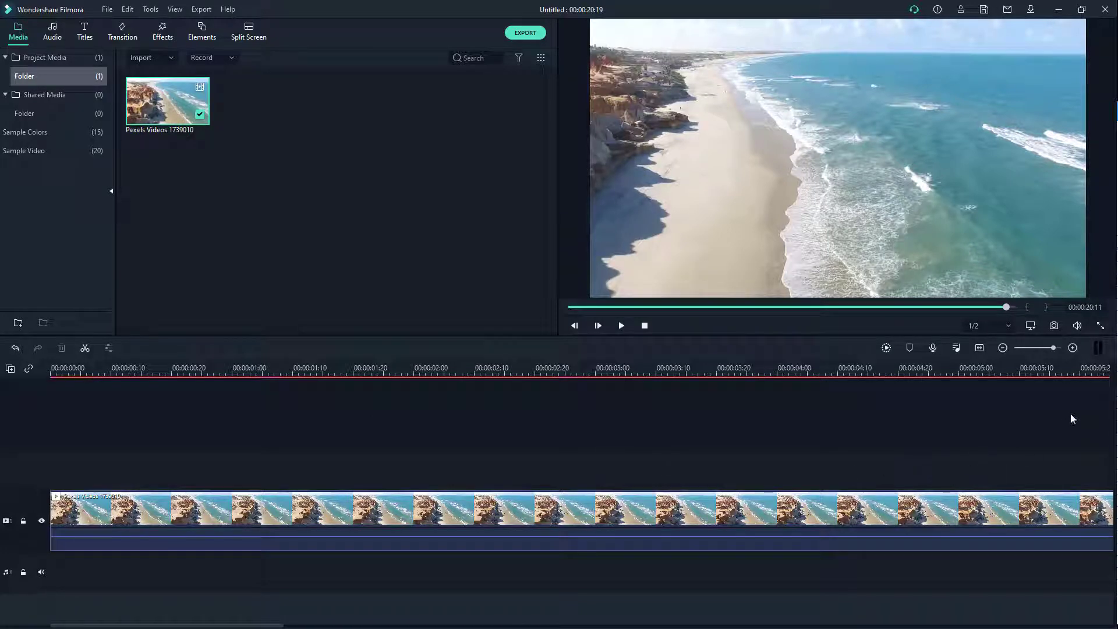
{"action": "left_click", "coordinate": [1033, 348]}
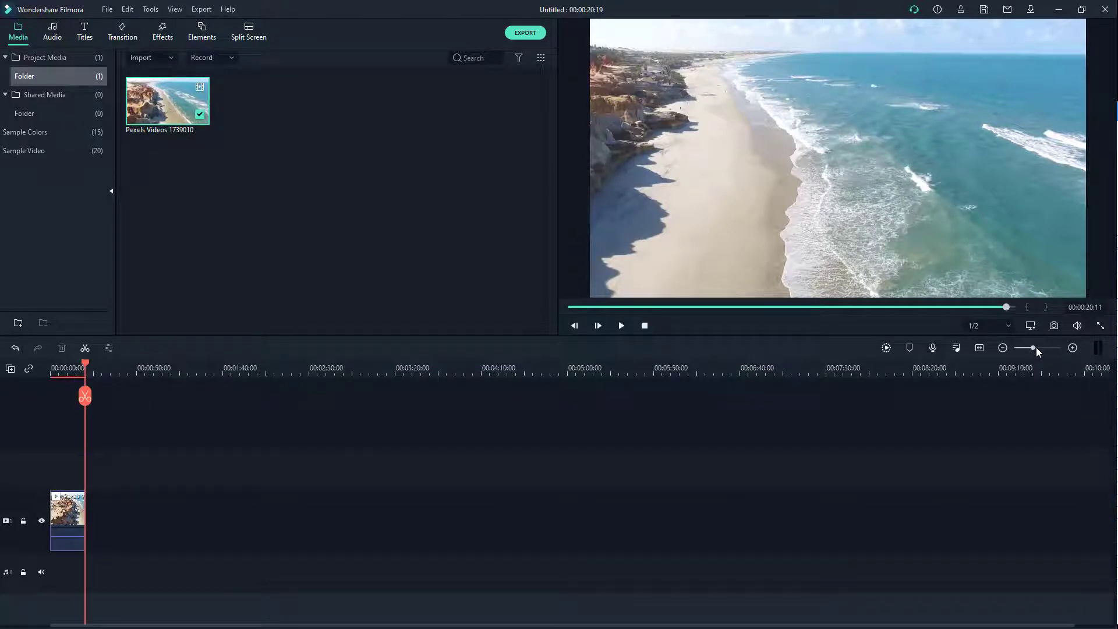
{"action": "left_click", "coordinate": [1039, 348]}
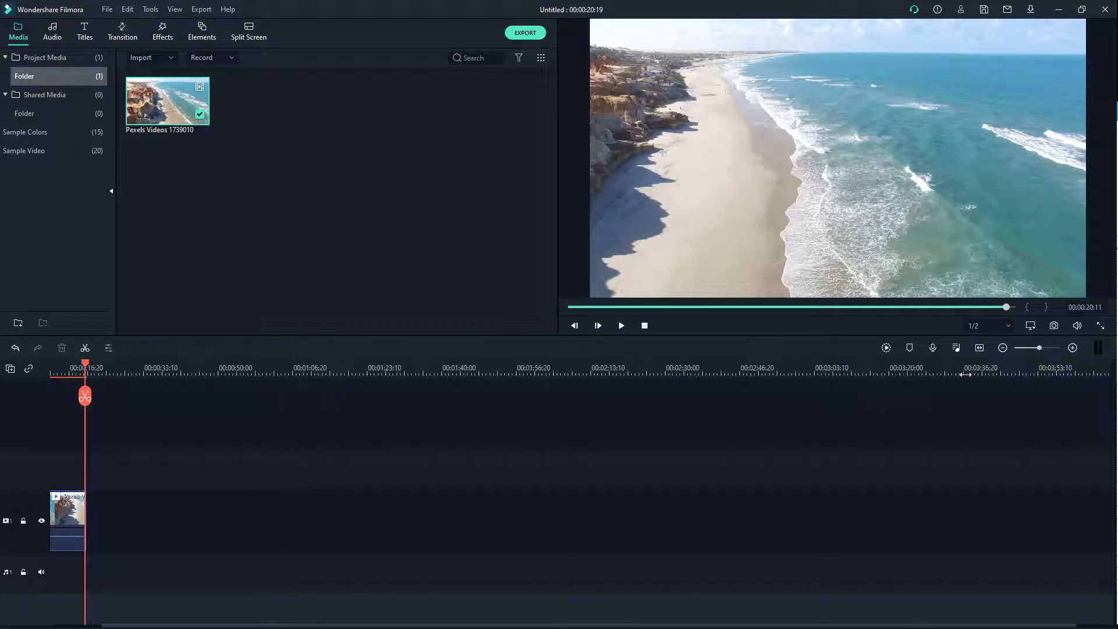
{"action": "left_click_drag", "start_coordinate": [311, 618], "coordinate": [258, 618]}
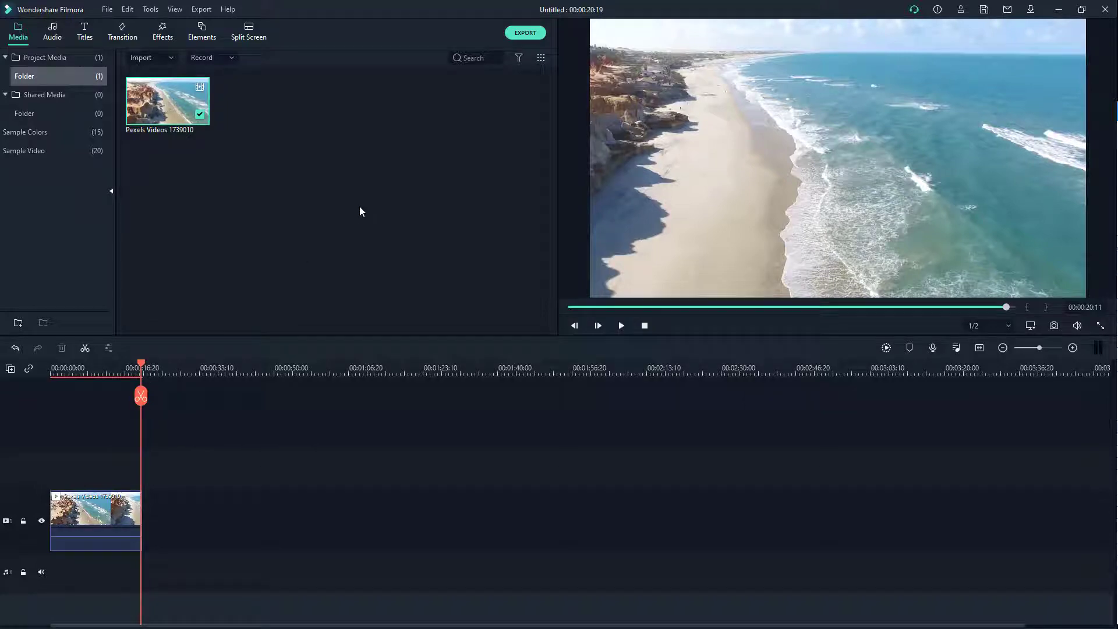
Import Pexels Videos 2019781.mp4 and place it right after the beach clip on video track 1.
{"action": "double_click", "coordinate": [325, 169]}
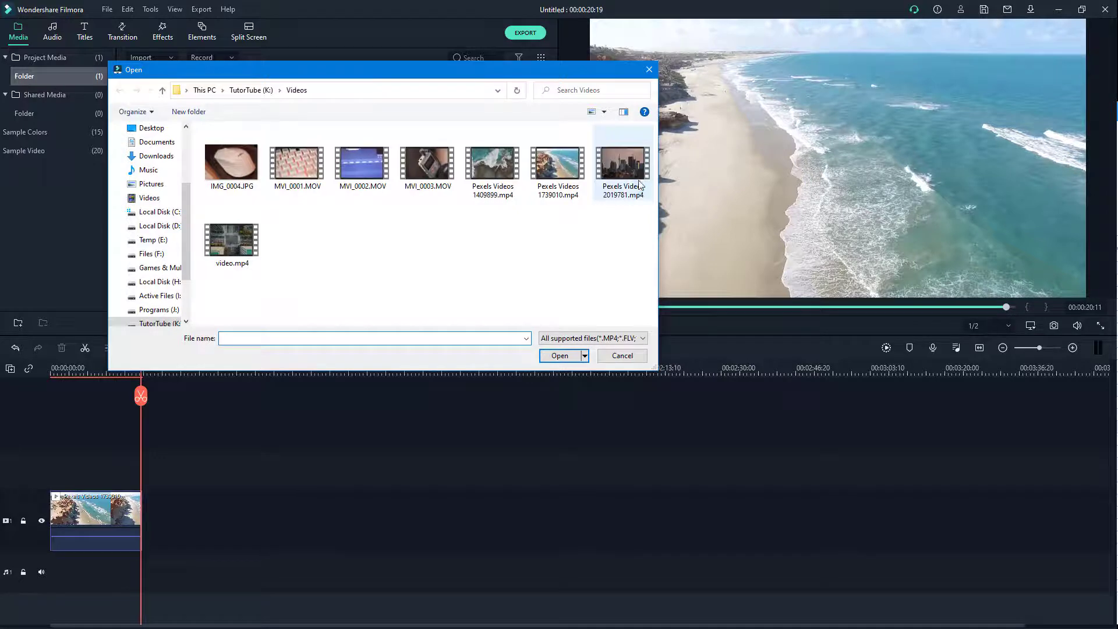
{"action": "double_click", "coordinate": [621, 166]}
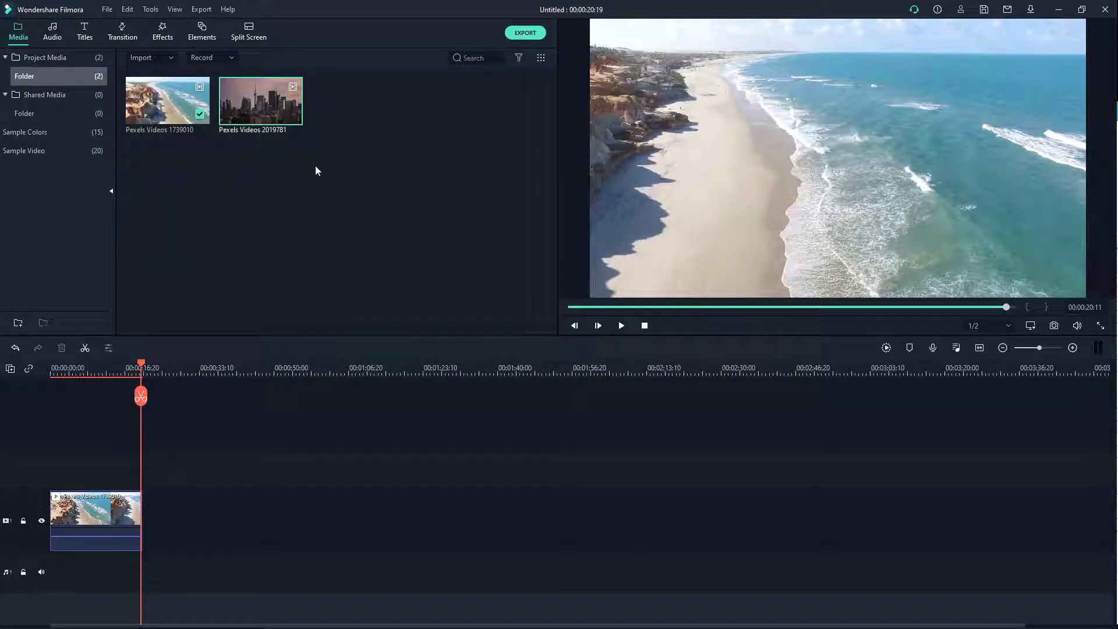
{"action": "left_click_drag", "start_coordinate": [274, 108], "coordinate": [140, 523]}
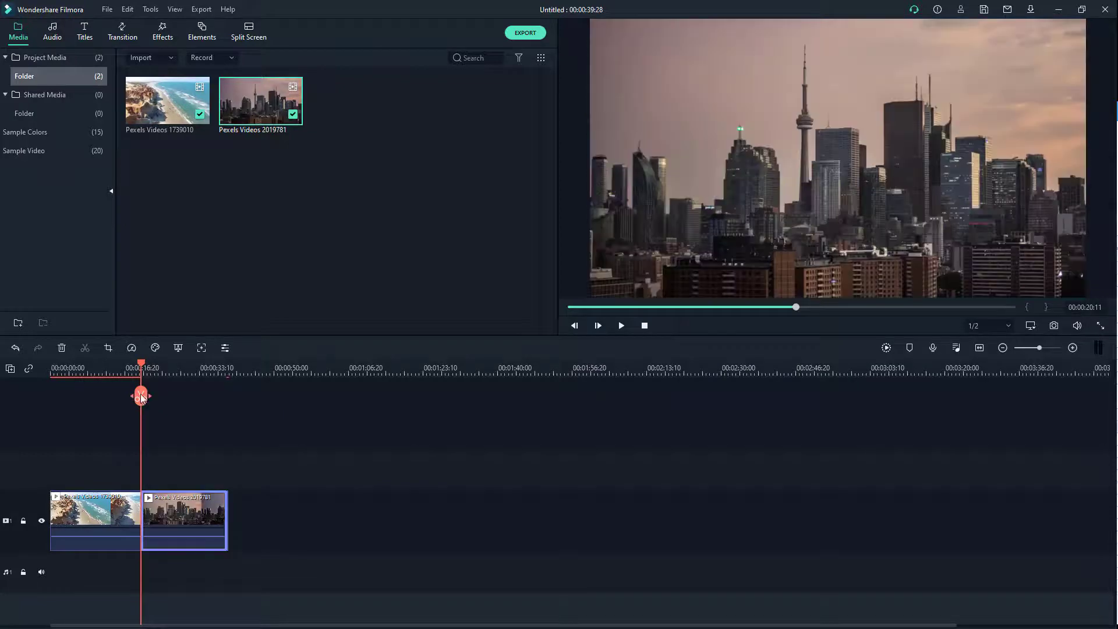
{"action": "left_click_drag", "start_coordinate": [141, 396], "coordinate": [133, 420]}
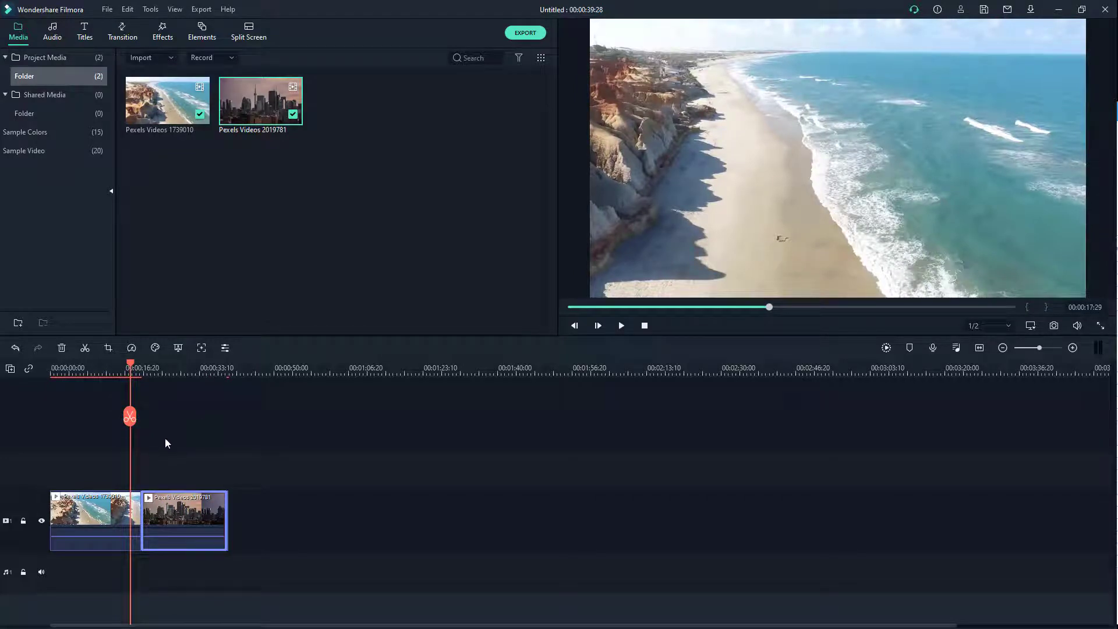
{"action": "left_click_drag", "start_coordinate": [118, 521], "coordinate": [305, 527]}
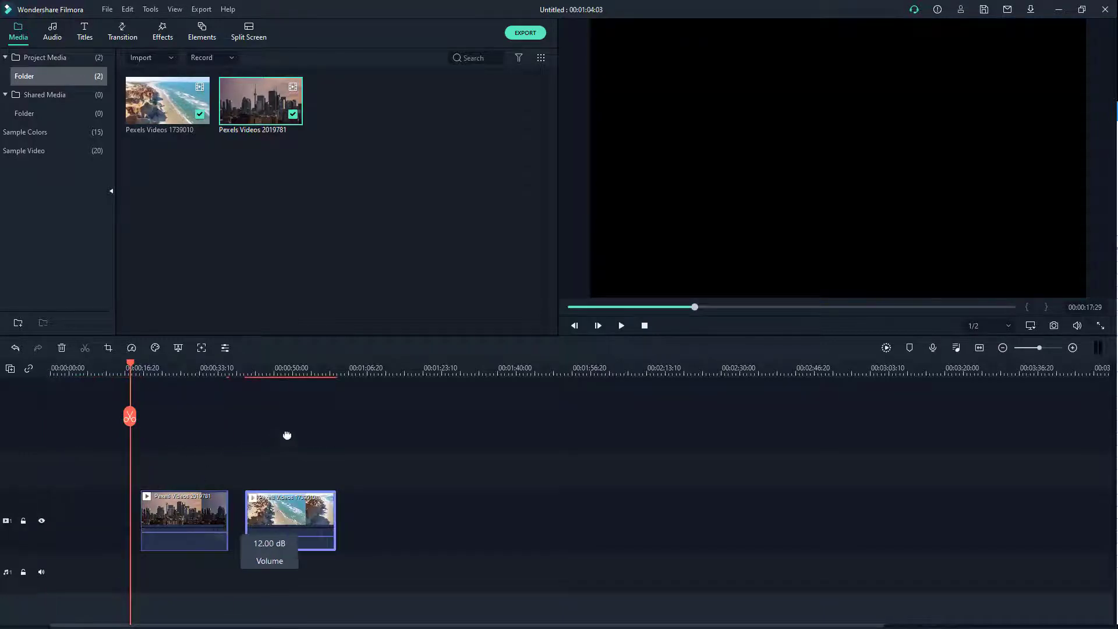
{"action": "left_click_drag", "start_coordinate": [204, 514], "coordinate": [411, 516]}
{"action": "left_click_drag", "start_coordinate": [309, 514], "coordinate": [102, 505]}
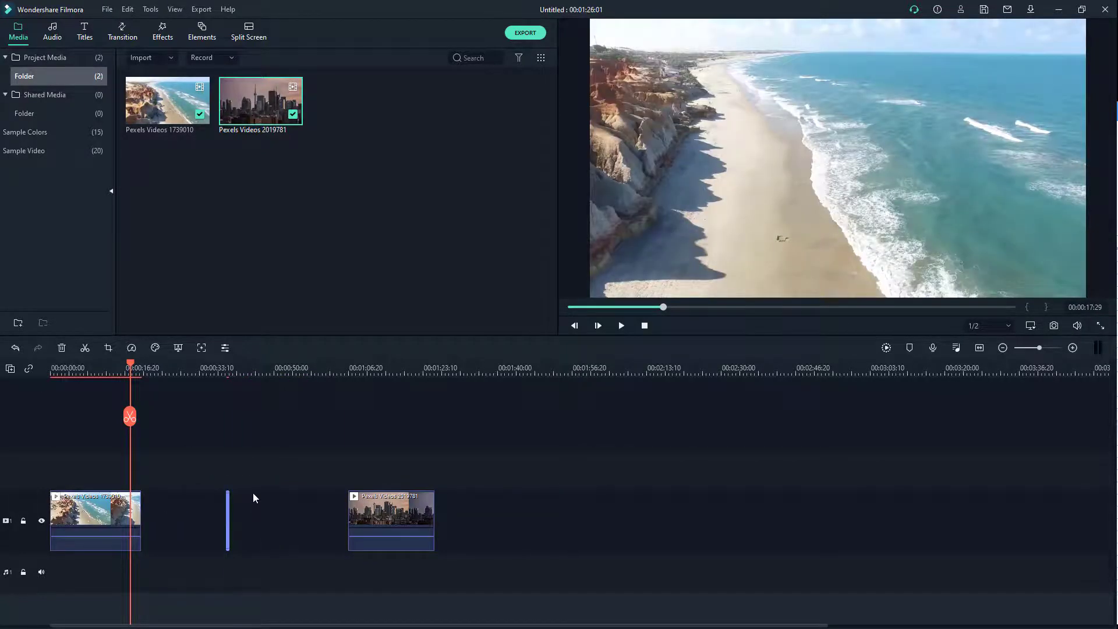
{"action": "left_click", "coordinate": [253, 493]}
{"action": "left_click_drag", "start_coordinate": [381, 508], "coordinate": [217, 508]}
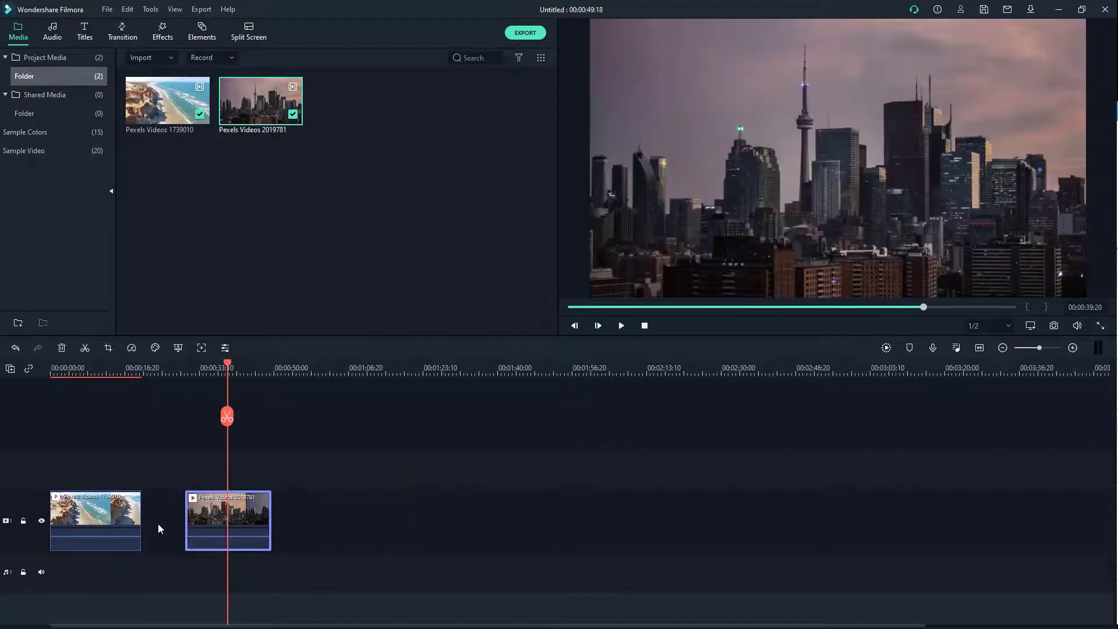
{"action": "left_click_drag", "start_coordinate": [180, 368], "coordinate": [166, 369]}
{"action": "left_click_drag", "start_coordinate": [222, 518], "coordinate": [177, 519]}
{"action": "left_click_drag", "start_coordinate": [150, 369], "coordinate": [9, 371]}
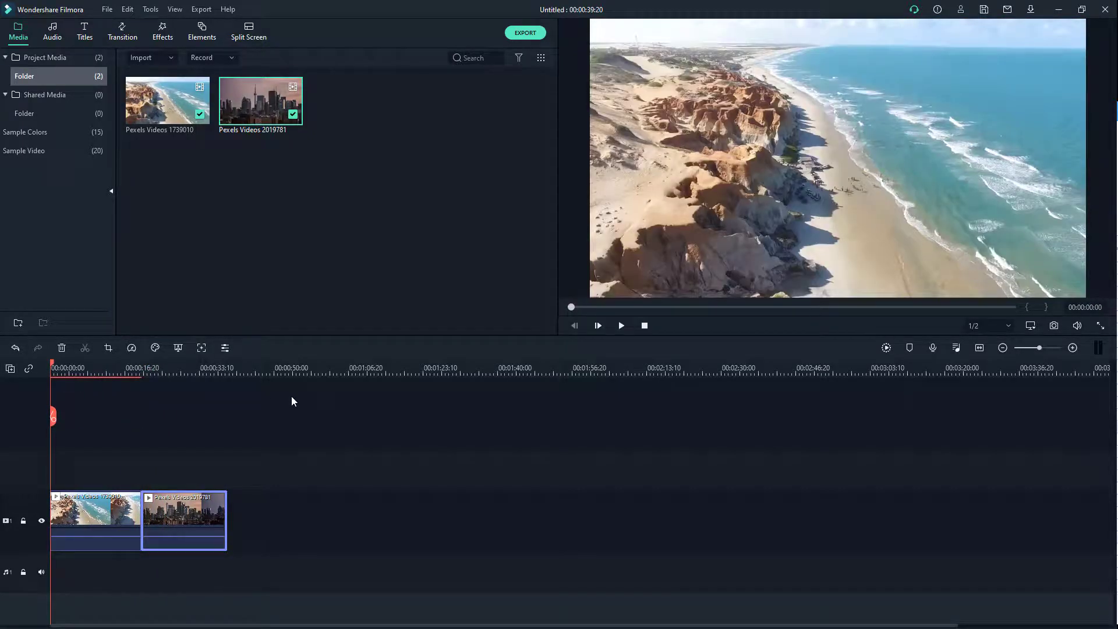